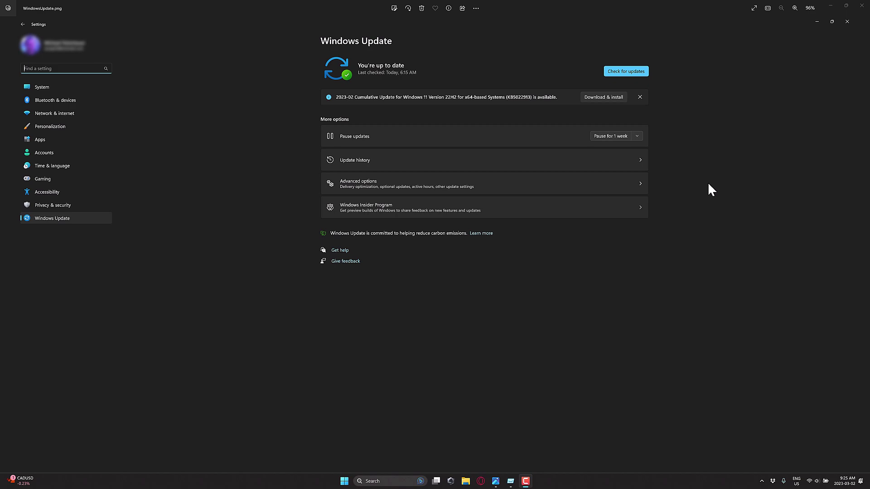
- Run notepad.exe from the Run dialog to open a blank Untitled Notepad window
key(alt+Tab)
key(alt+Tab)
key(alt+Tab)
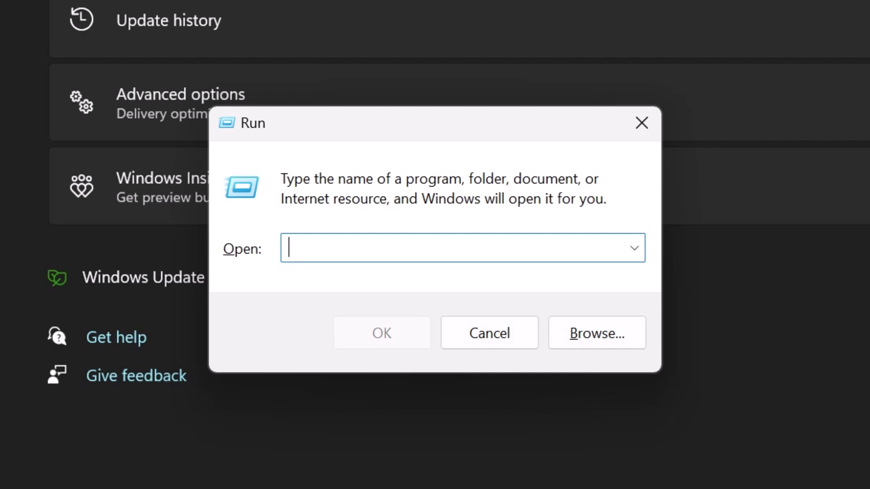
text(not)
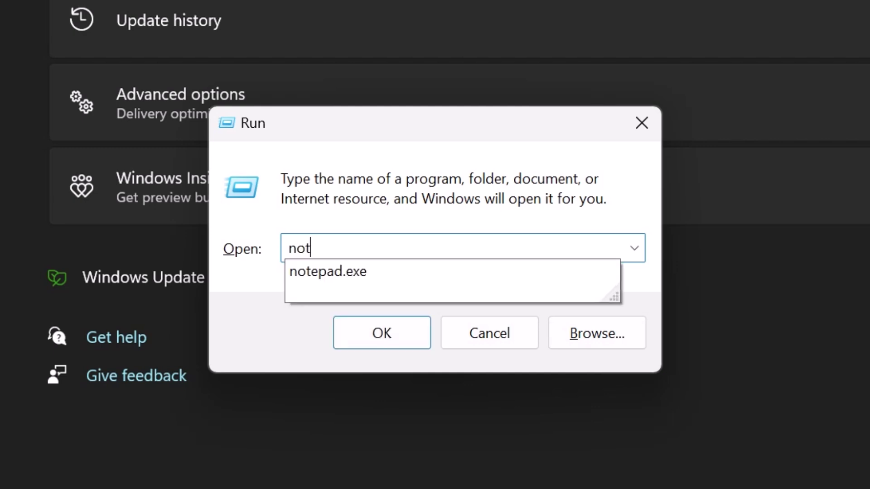
text(epad.ex)
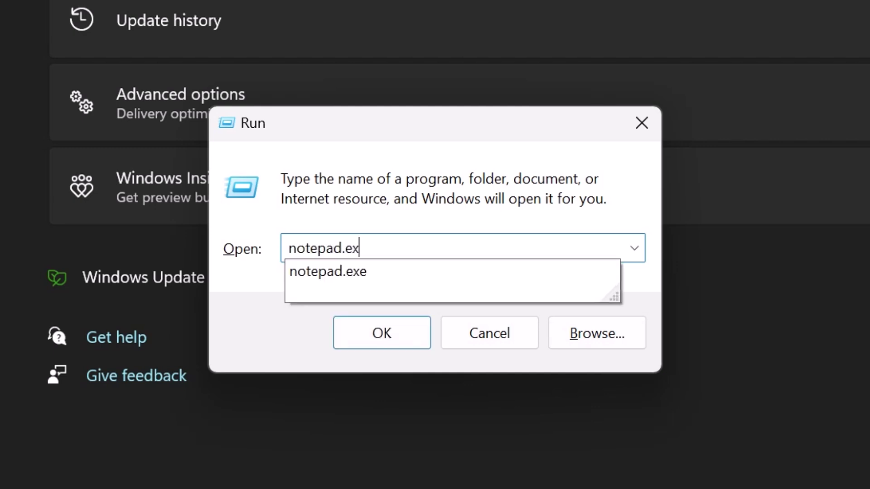
text(e)
key(Return)
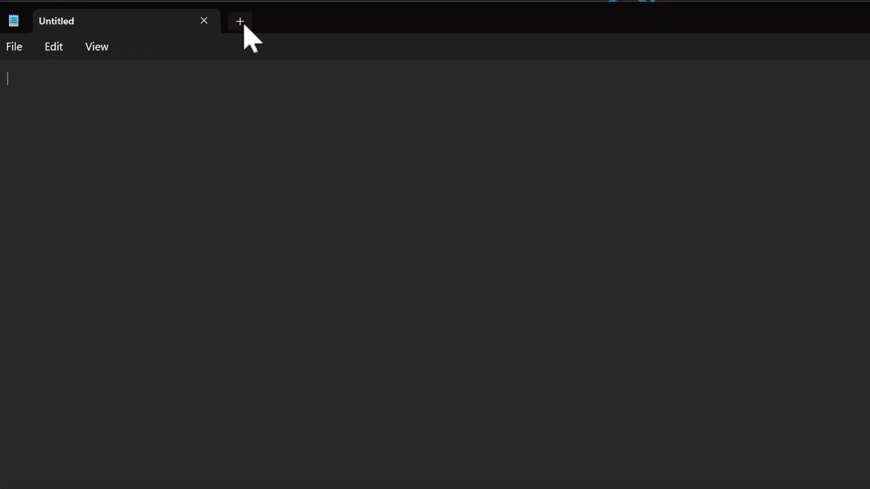
- Add two blank tabs, enter 'We now have tabs!!!' in the third, and zoom in twice
click(241, 22)
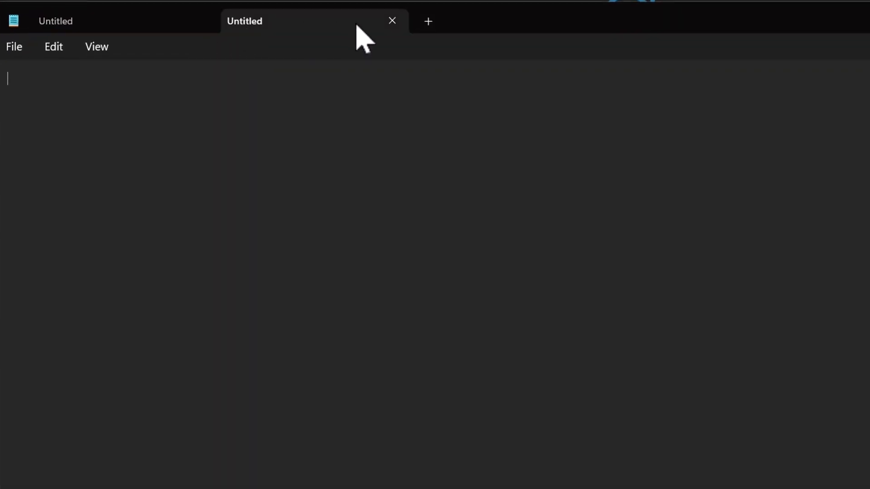
click(430, 22)
text(W)
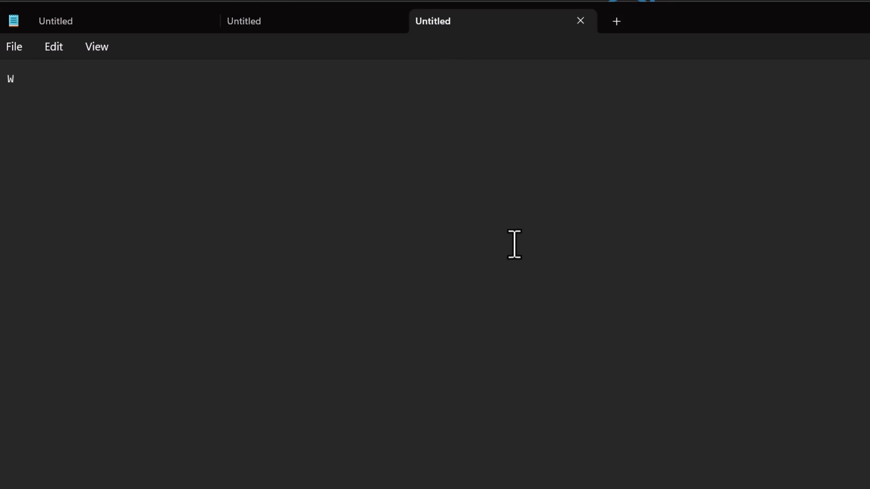
text(e now have tabs!!!)
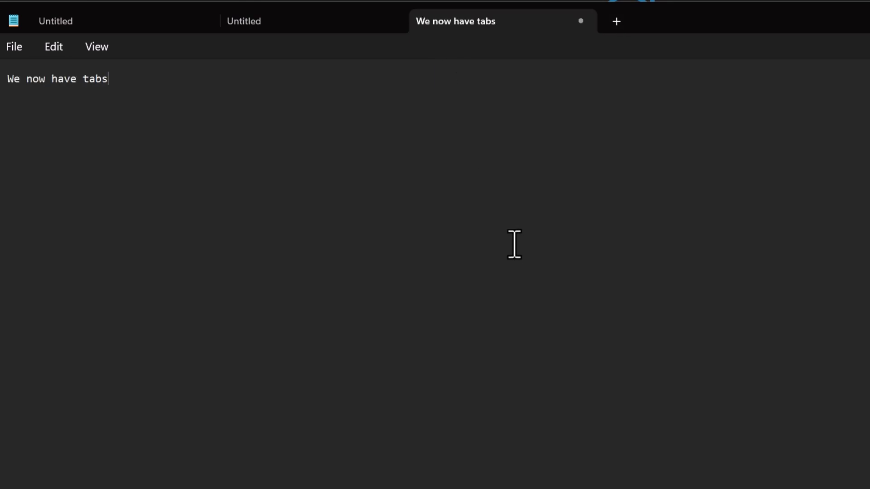
key(ctrl+plus)
key(ctrl+plus)
key(ctrl+plus)
key(ctrl+plus)
key(ctrl+plus)
key(ctrl+plus)
key(ctrl+plus)
key(ctrl+plus)
key(ctrl+plus)
key(ctrl+plus)
key(ctrl+plus)
key(ctrl+plus)
key(ctrl+plus)
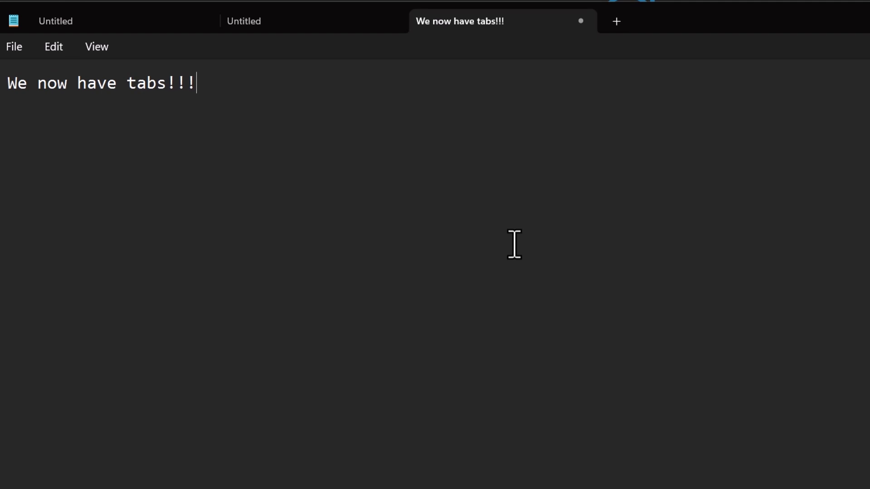
key(ctrl+plus)
key(ctrl+plus)
key(ctrl+plus)
key(ctrl+plus)
key(ctrl+plus)
key(ctrl+plus)
key(ctrl+plus)
key(ctrl+plus)
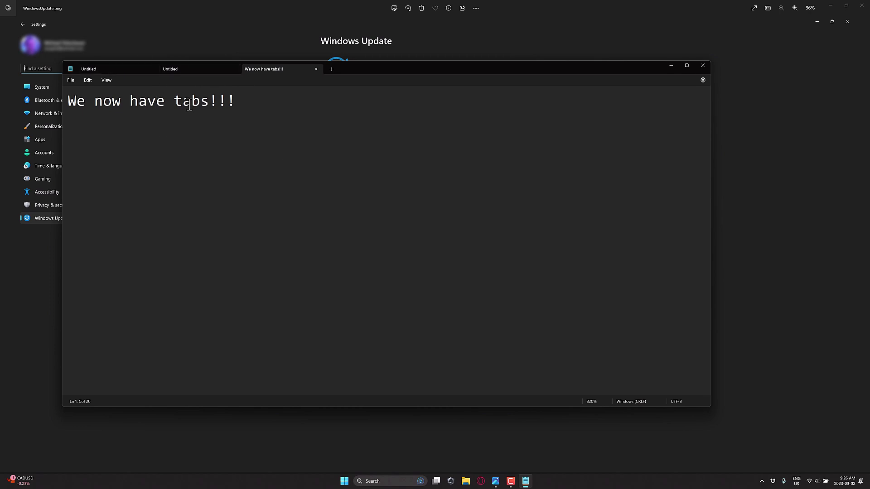
- In Settings, look over the App theme and Font options, then keep file opening at 'Open in a new tab'
click(702, 80)
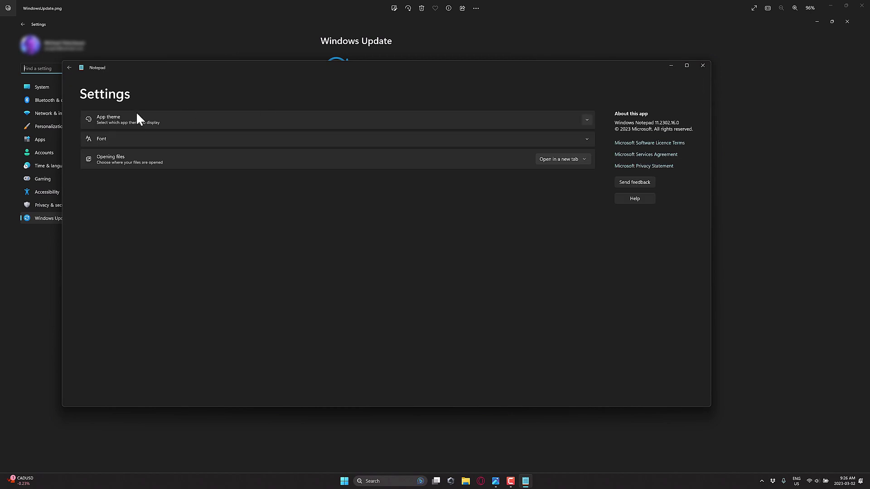
click(120, 120)
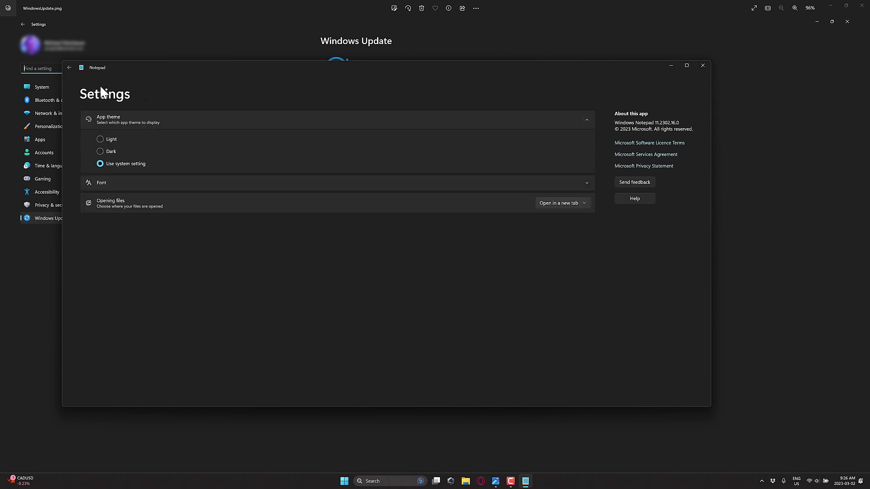
click(236, 117)
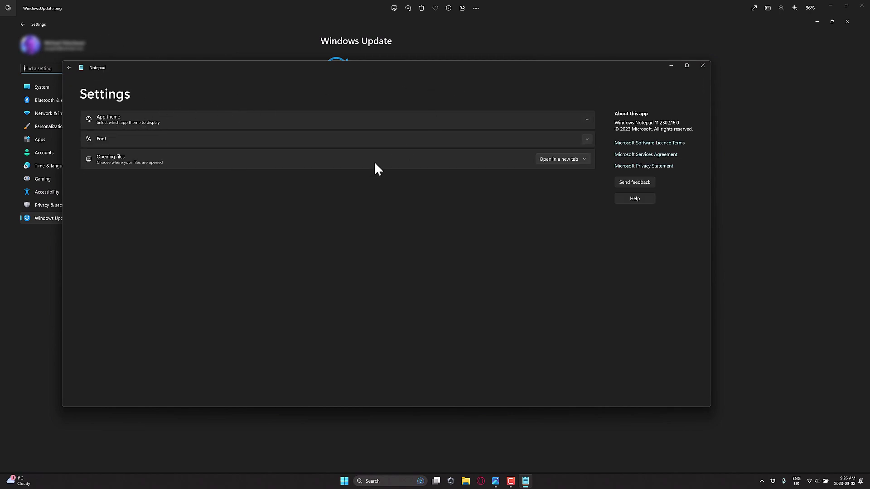
click(494, 144)
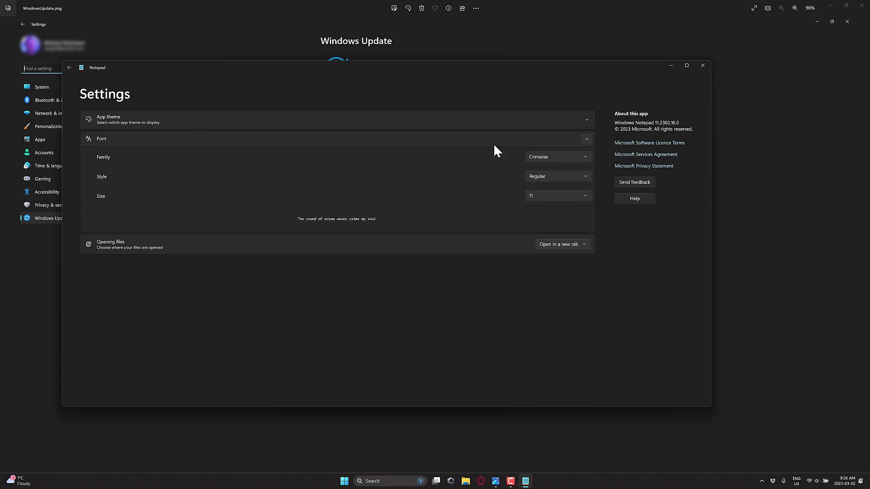
click(486, 135)
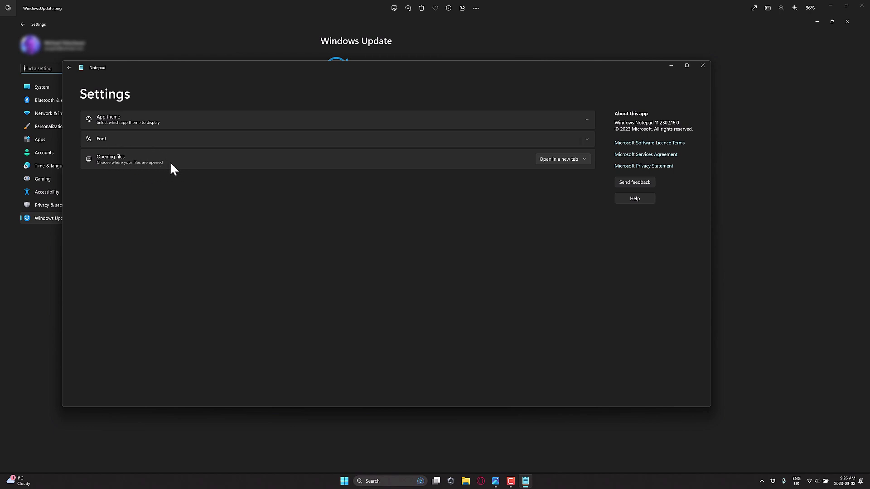
click(581, 160)
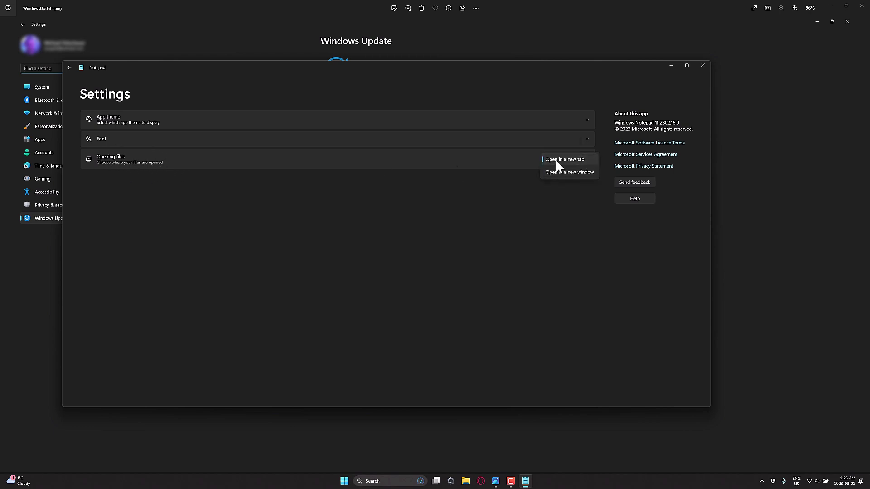
click(441, 204)
- Run 'notepad myfile.txt' in Command Prompt to open myfile.txt as a fourth tab, then return to Photos
key(super)
text(no)
key(BackSpace)
key(BackSpace)
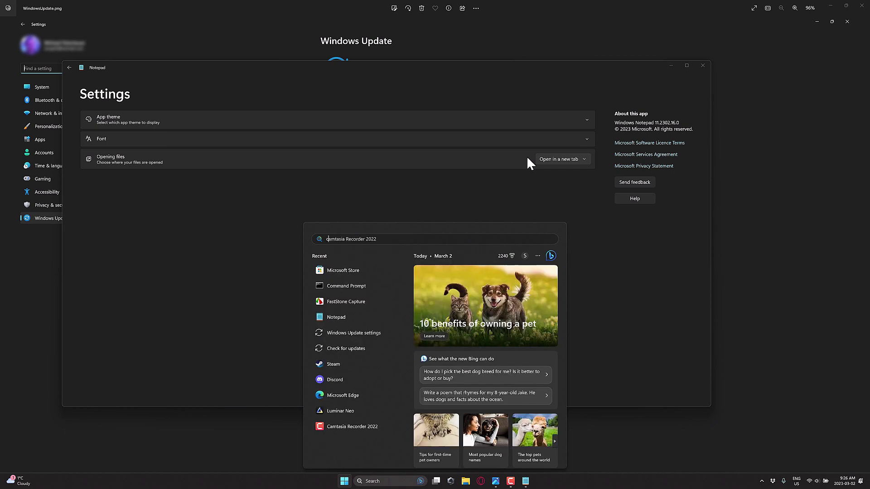
text(cmd)
key(Return)
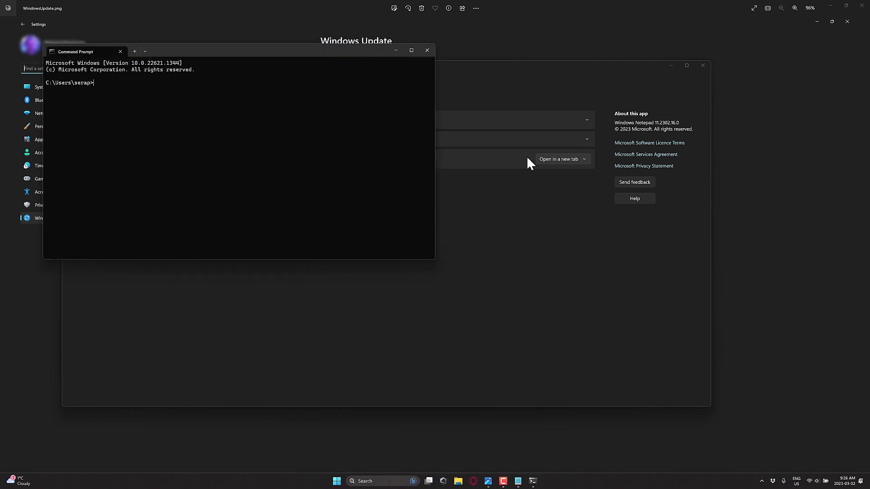
text(notepad myfile.txt)
key(Return)
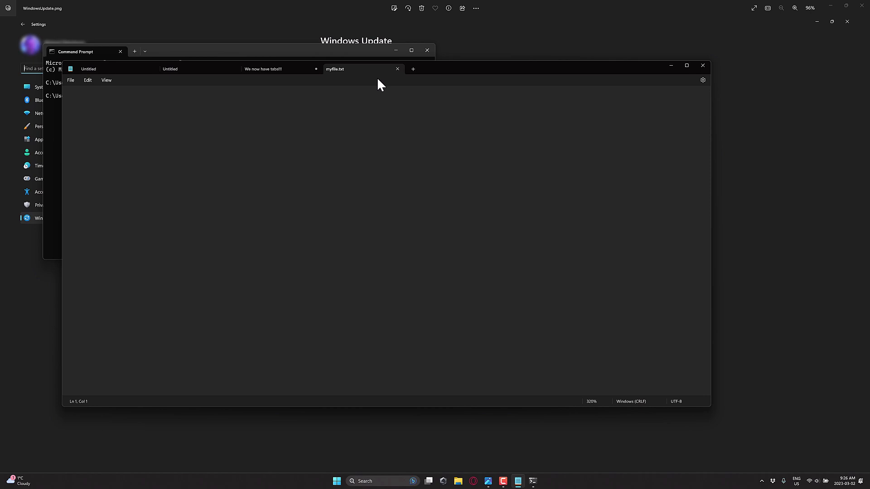
click(572, 34)
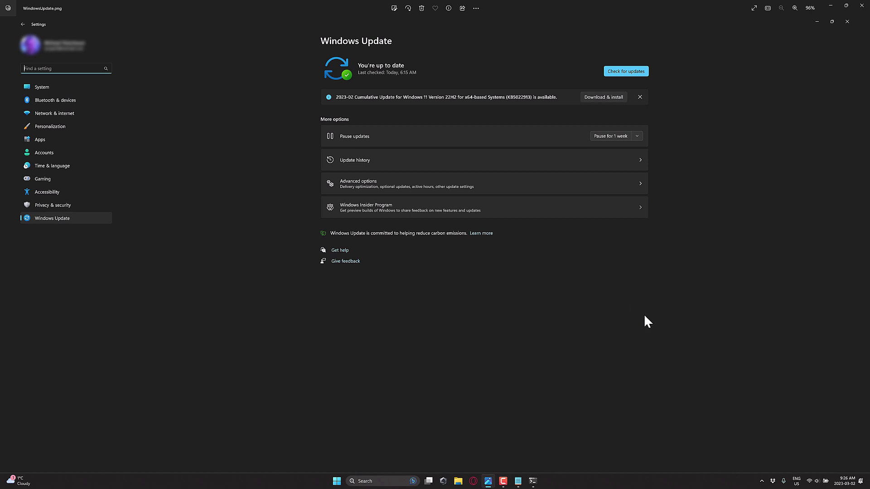
- Search 'window store' in the Start menu and launch Microsoft Store
key(super)
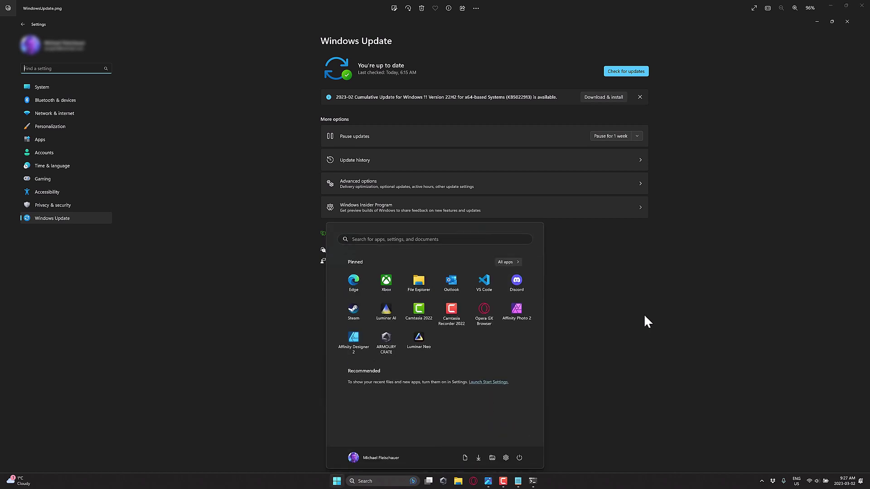
text(window store)
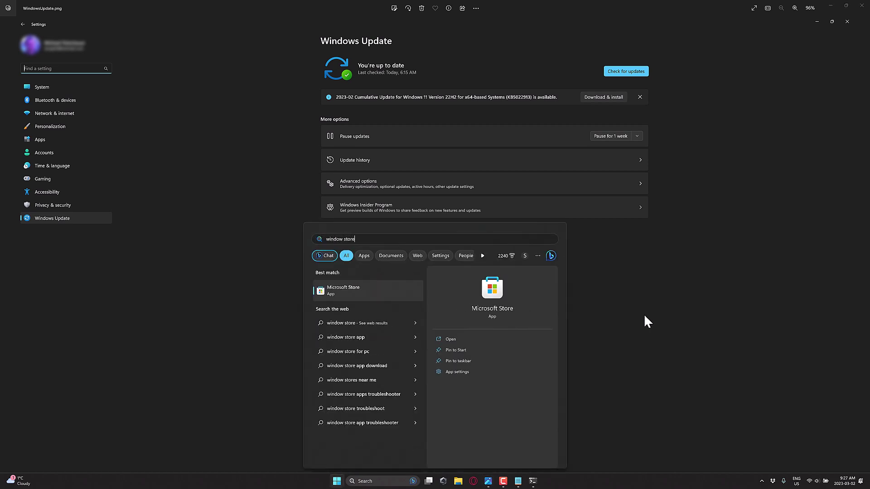
key(Return)
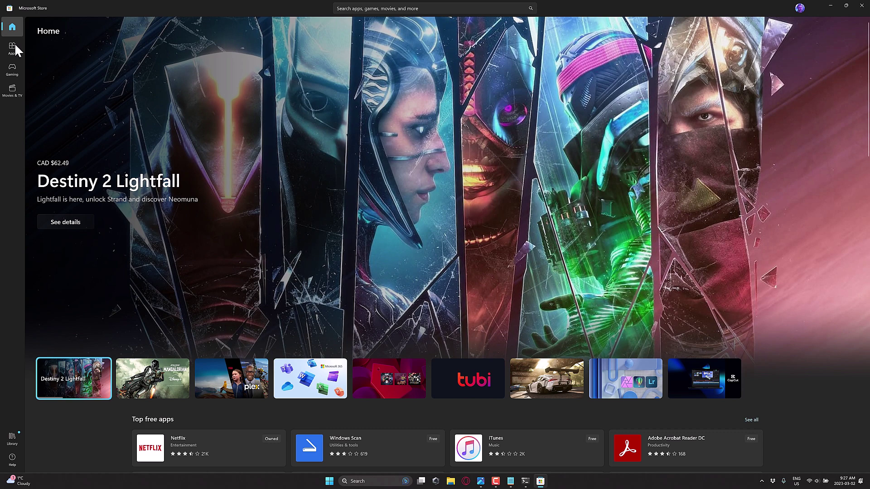
- Search the Store's Apps for 'notepad', open the Windows Notepad page, then switch back to Notepad
click(12, 47)
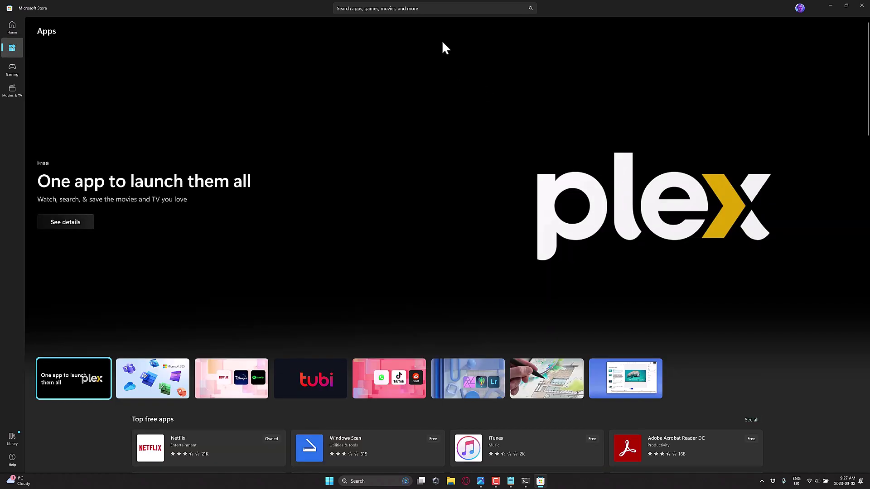
click(445, 8)
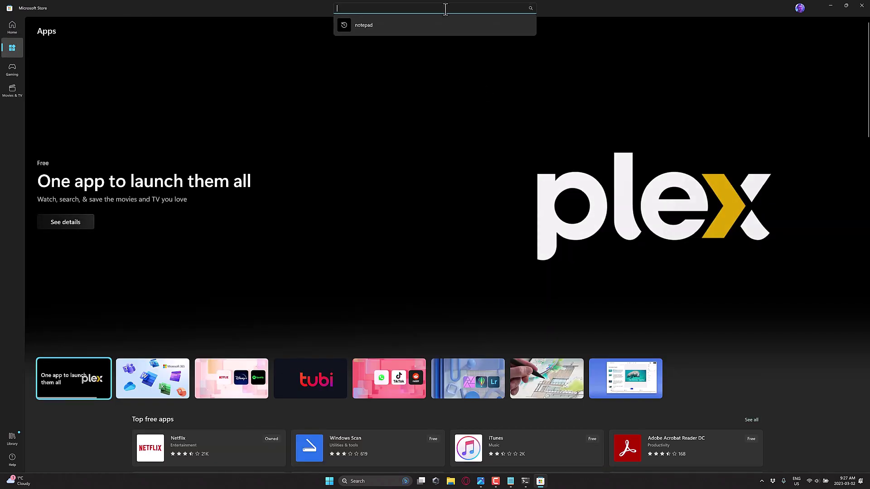
text(notepad)
key(Return)
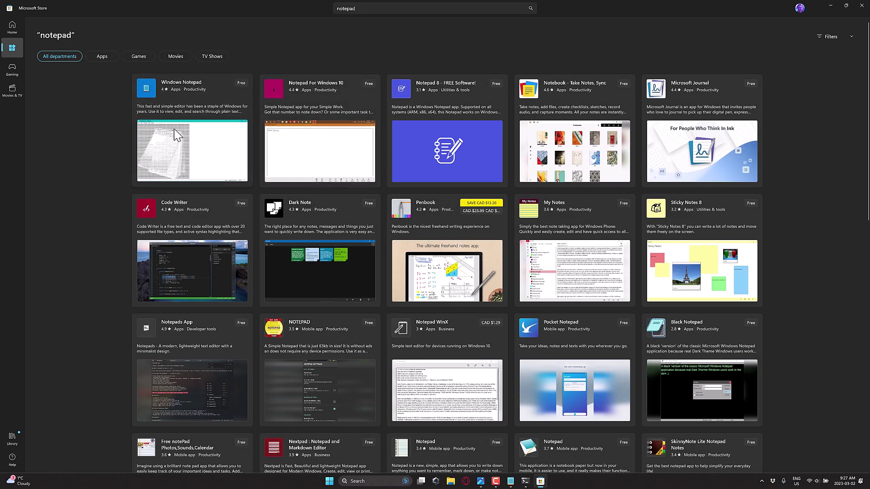
click(198, 117)
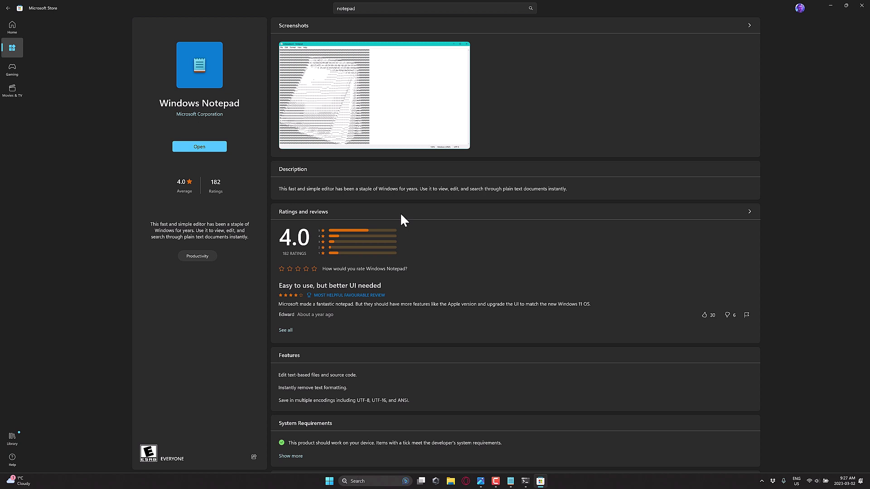
key(alt+Tab)
key(alt+Tab)
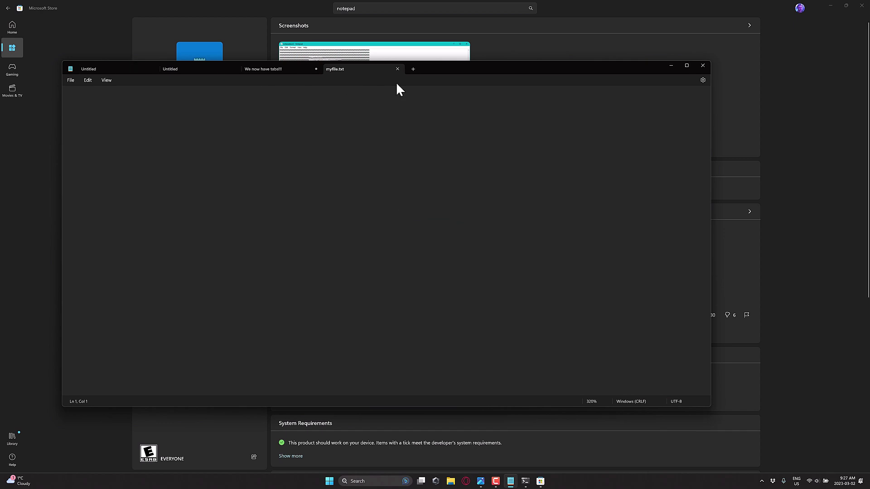
- Move the window and close all tabs except myfile.txt, choosing Don't save for the unsaved text
drag(455, 69, 488, 115)
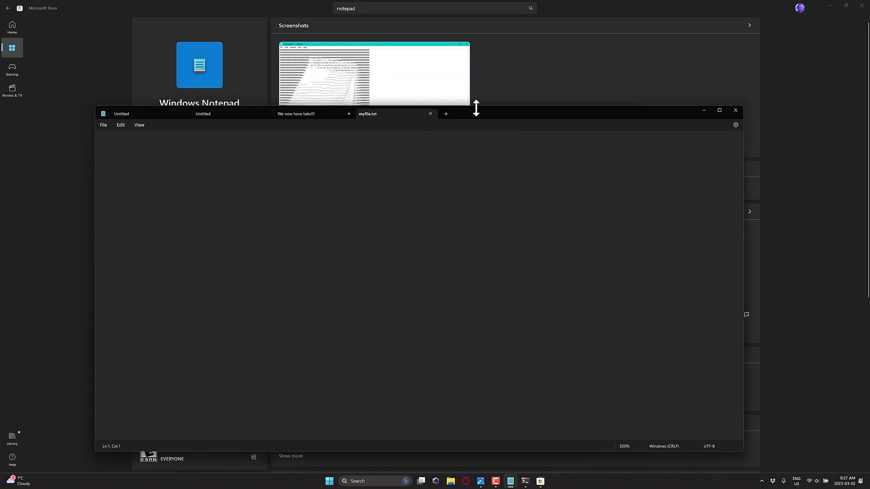
right_click(482, 119)
right_click(412, 114)
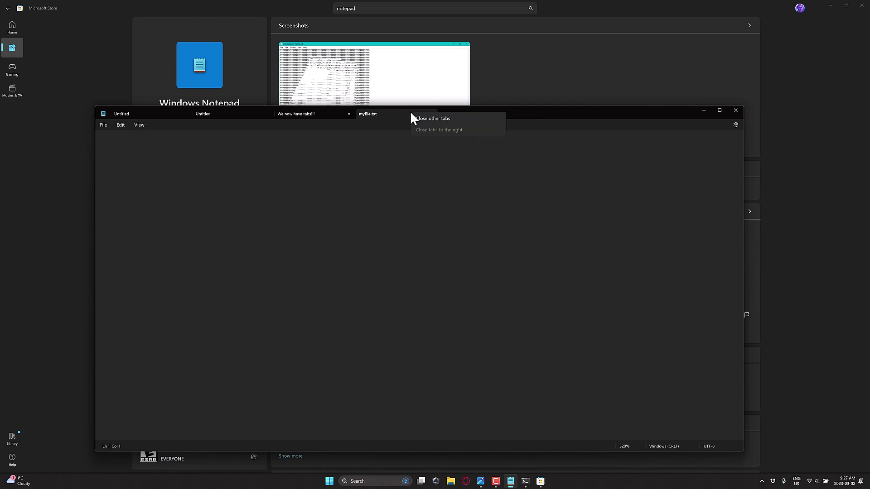
click(433, 143)
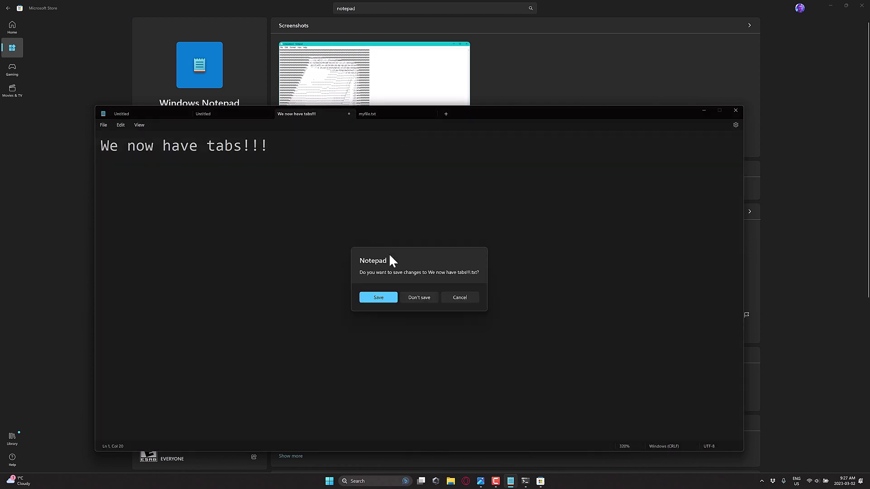
click(417, 297)
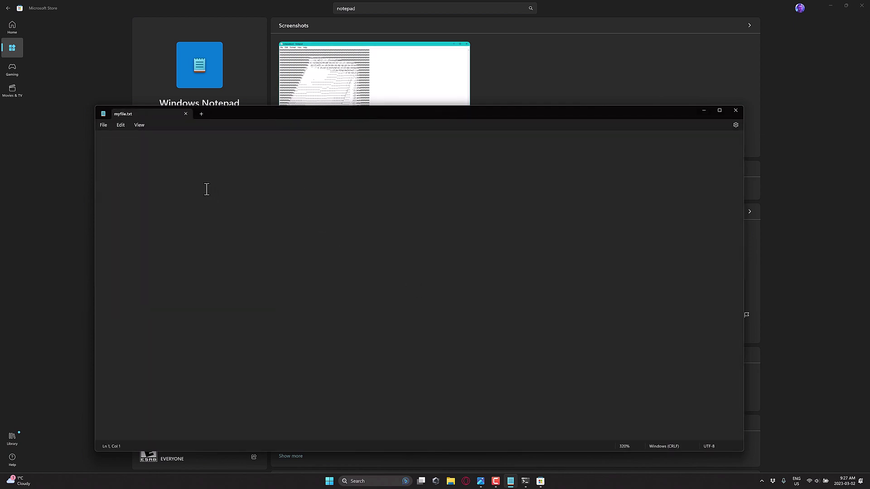